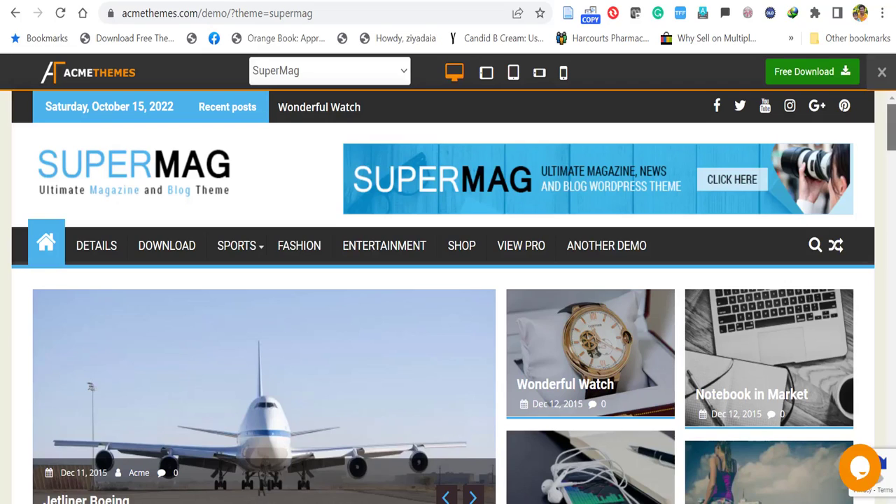
- Look through the SuperMag theme demo's home page, including its post sections and sidebar
scroll(448, 301, down, 7)
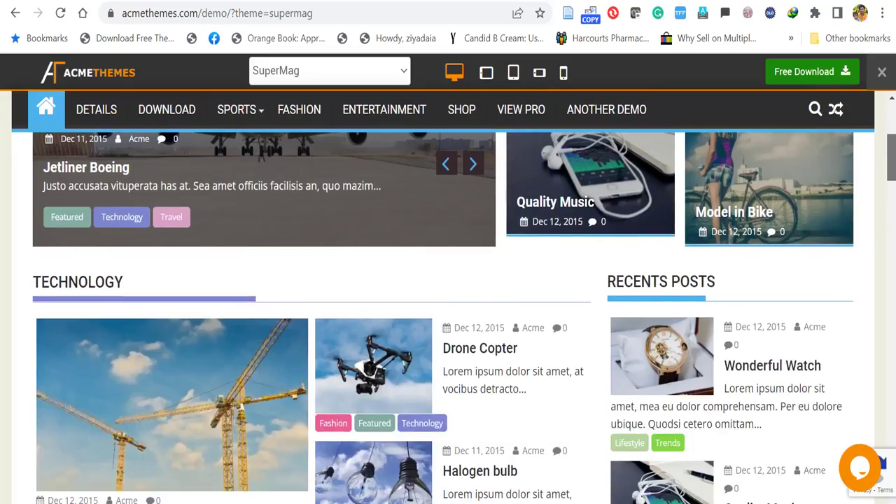
scroll(448, 315, down, 12)
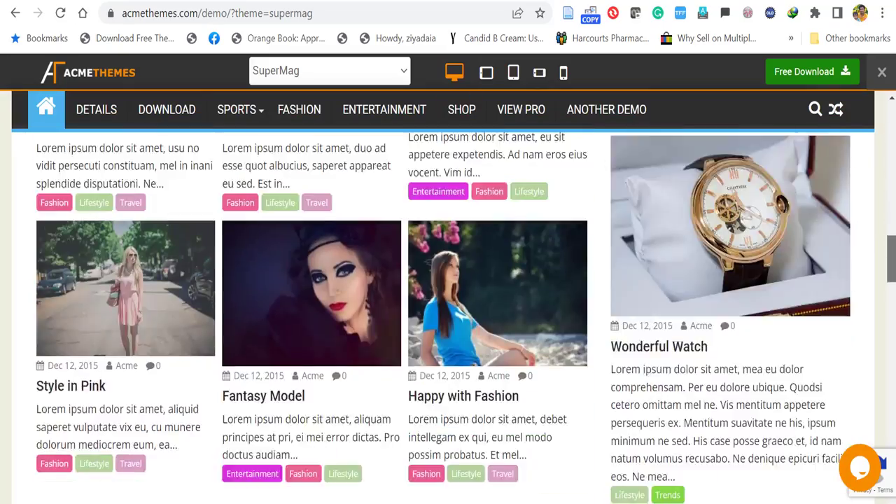
scroll(448, 315, down, 12)
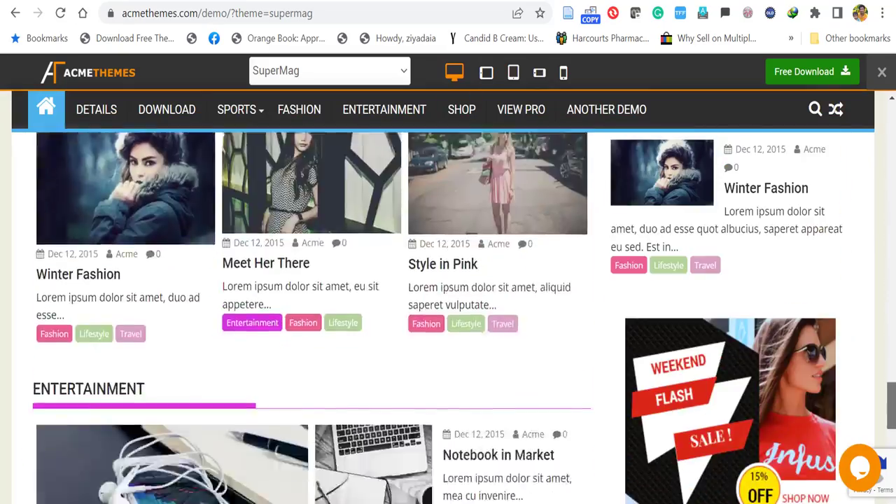
scroll(607, 152, down, 3)
scroll(607, 152, up, 20)
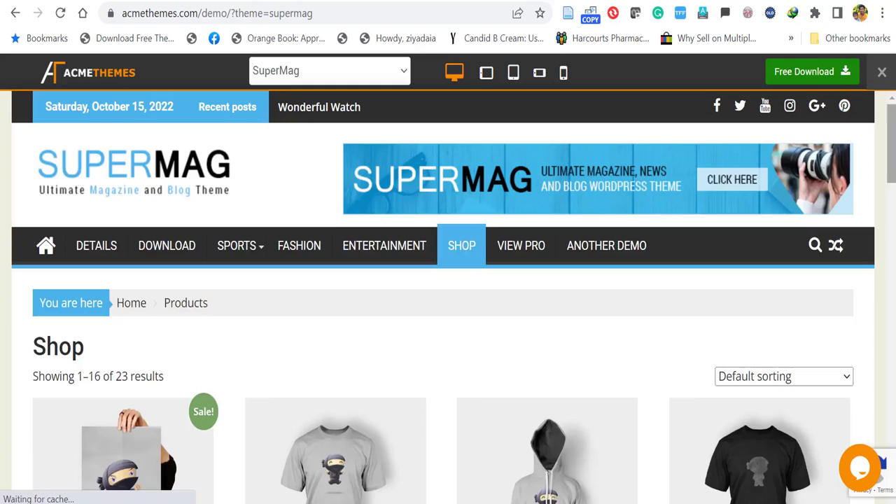
- Browse the product listing on the demo's Shop page
scroll(448, 294, down, 7)
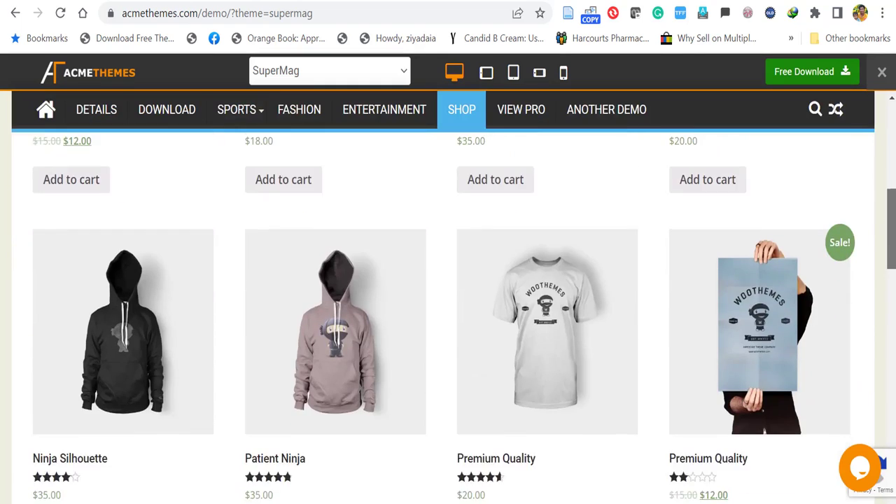
scroll(448, 315, down, 18)
scroll(448, 315, up, 17)
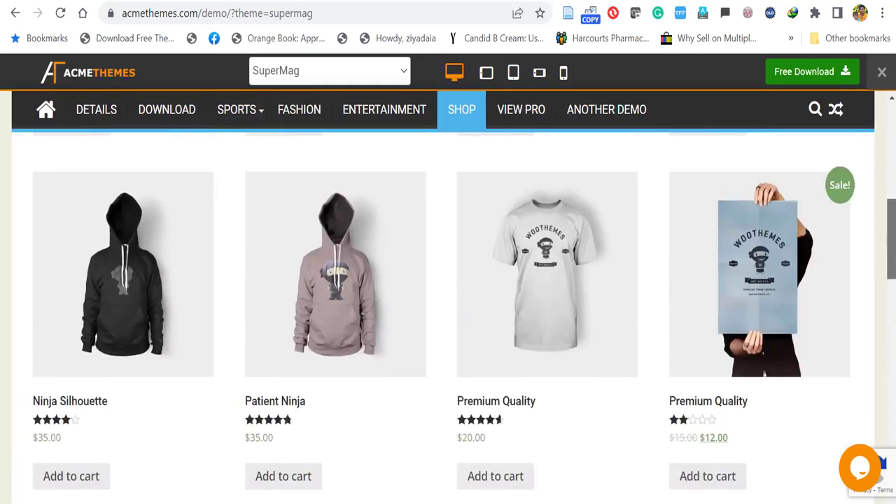
scroll(568, 219, up, 7)
scroll(569, 219, down, 1)
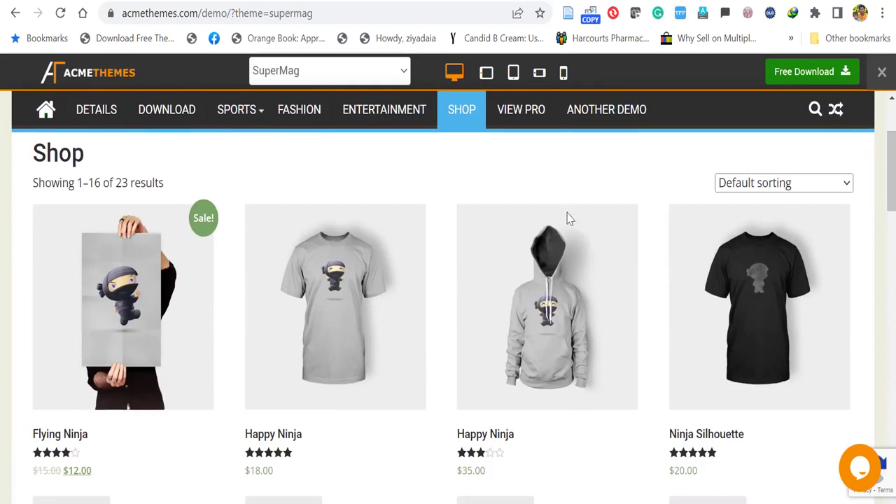
- Open the Flying Ninja product from the demo shop and look over its page
click(140, 321)
scroll(150, 314, down, 1)
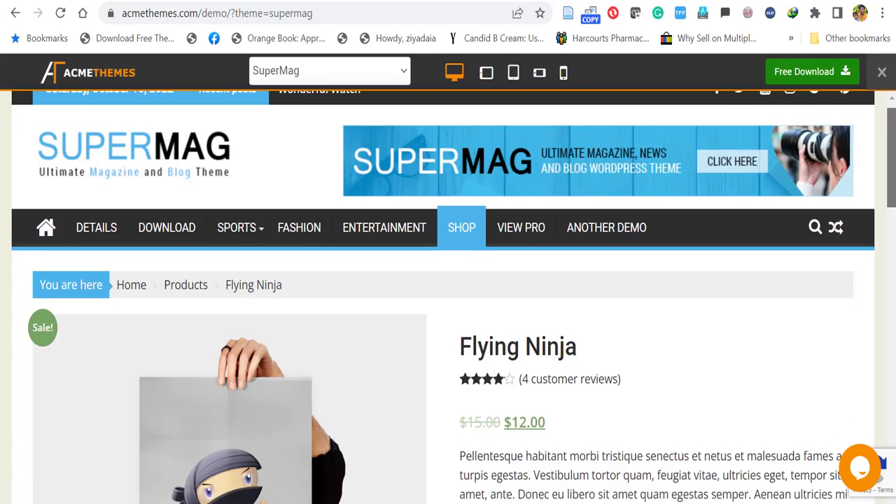
scroll(371, 280, down, 6)
scroll(371, 280, up, 7)
- Open the demo's Entertainment category and look through its posts, sidebar and footer
click(371, 251)
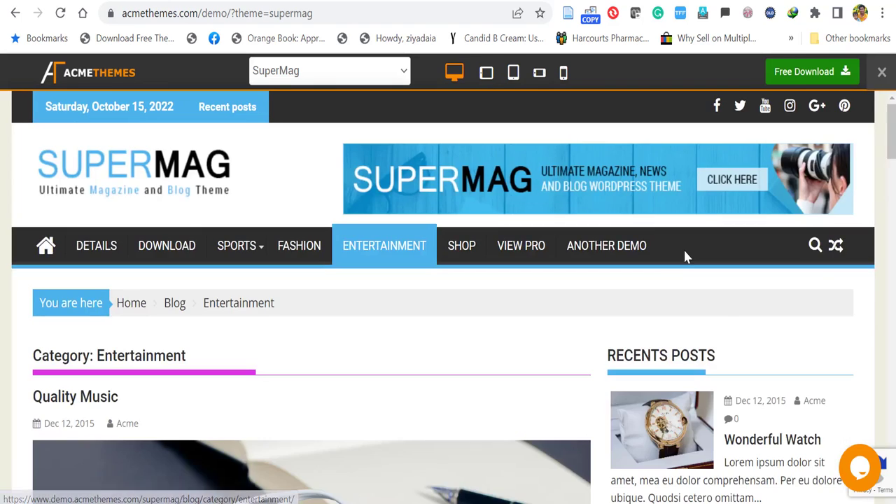
scroll(686, 257, down, 10)
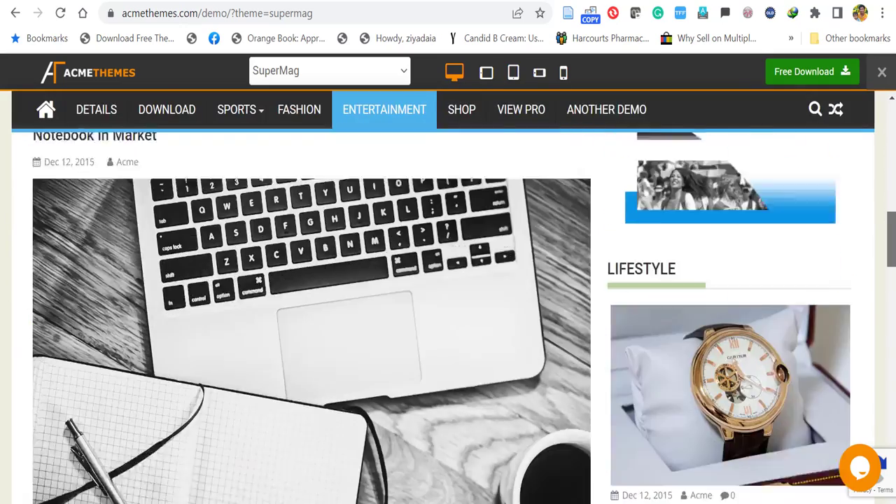
scroll(448, 315, down, 15)
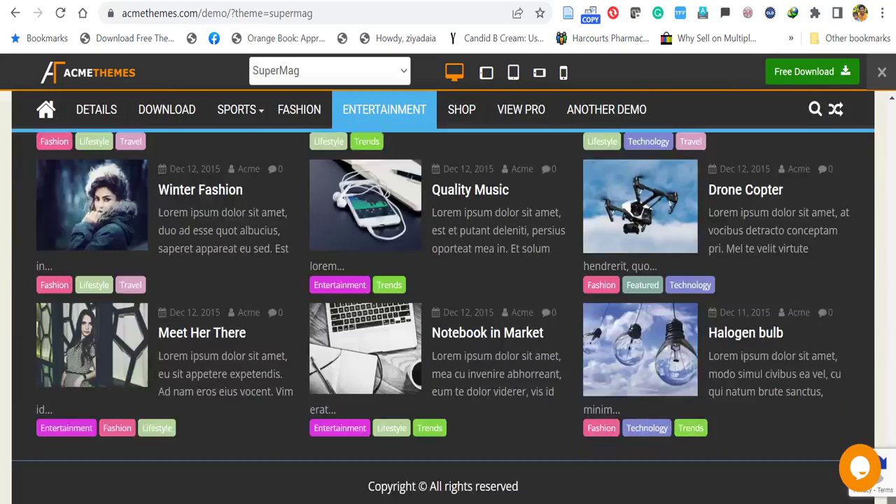
- Switch the demo preview to the portrait tablet size and check the Entertainment page in that layout
click(513, 72)
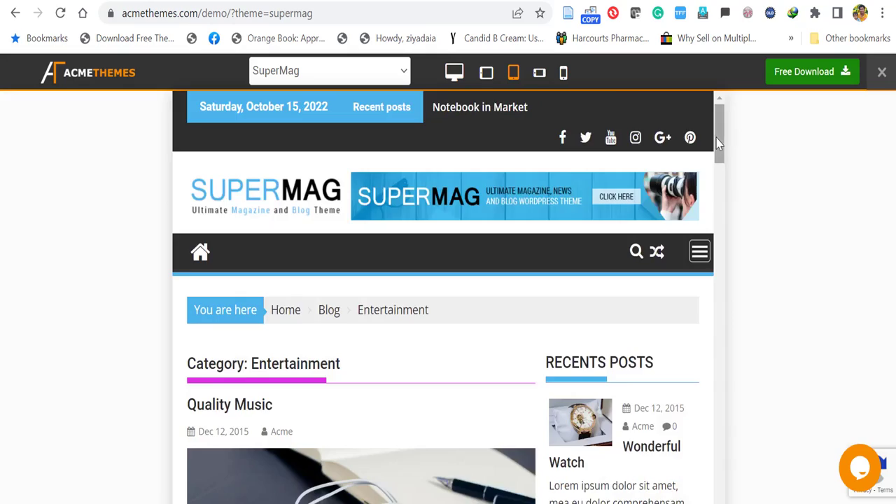
scroll(719, 175, down, 10)
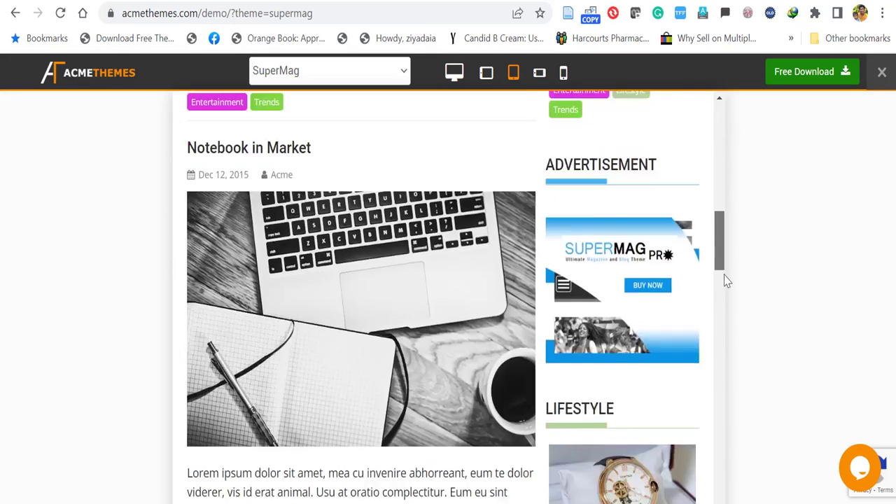
drag(726, 280, 762, 95)
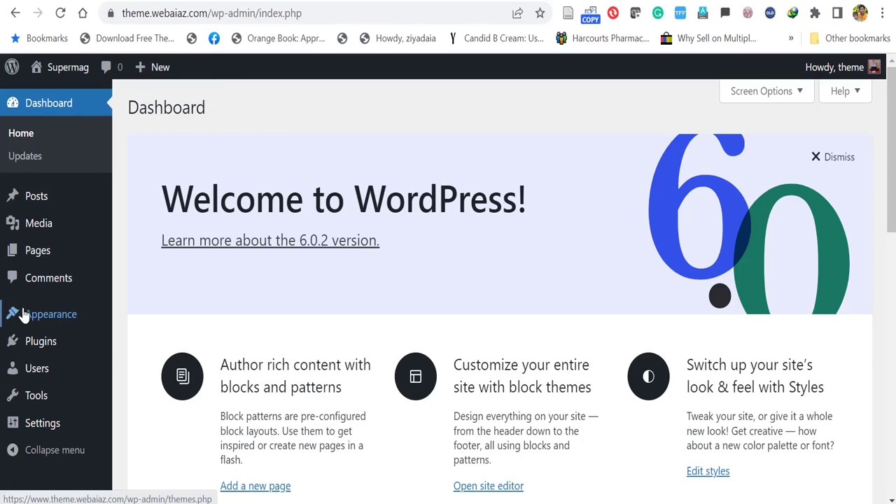
- Search the WordPress theme directory for "supermag", and install and activate the SuperMag theme
mouse_move(45, 322)
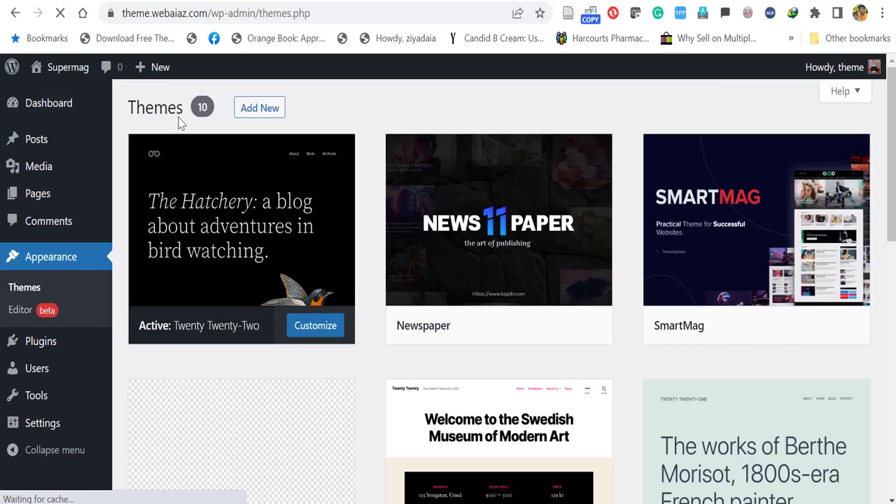
click(257, 108)
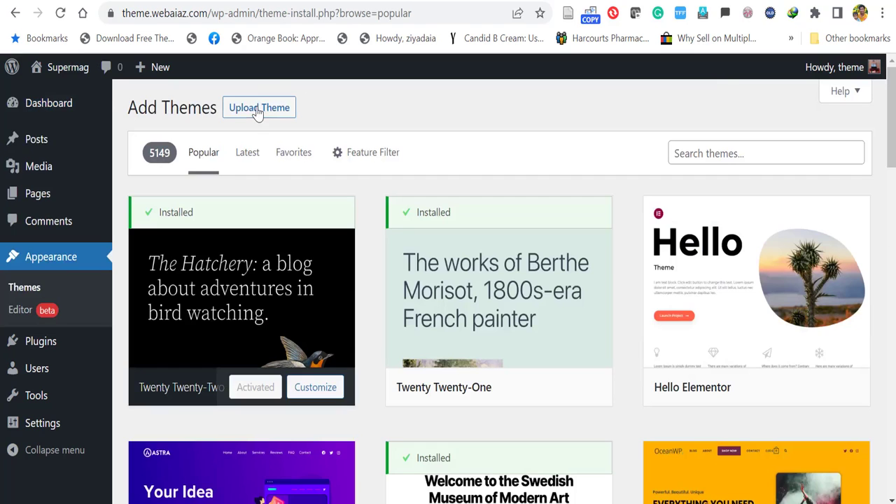
click(698, 158)
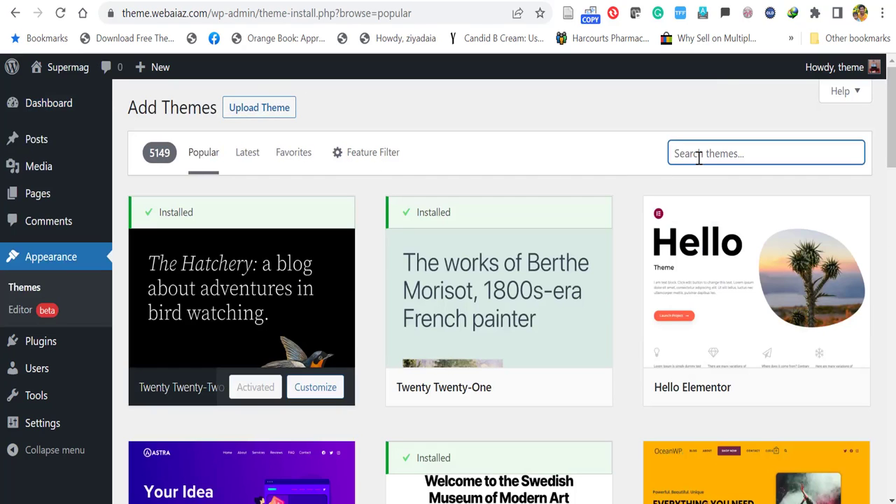
text(supermag)
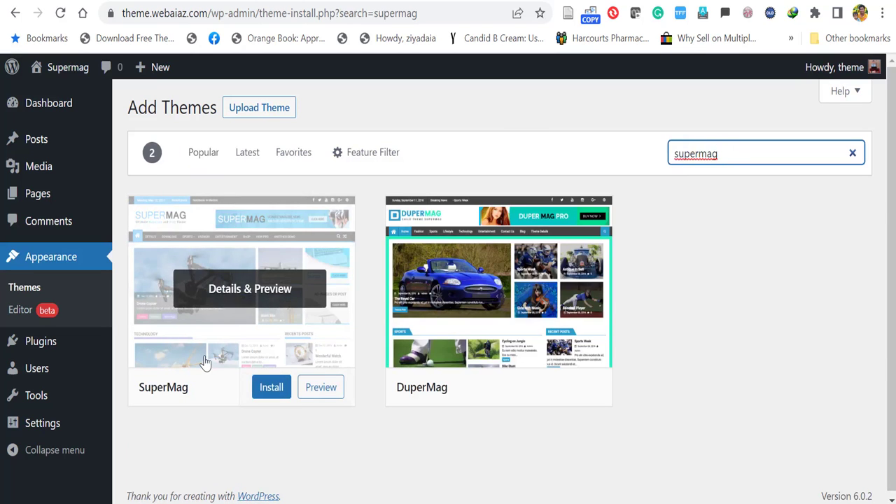
click(270, 392)
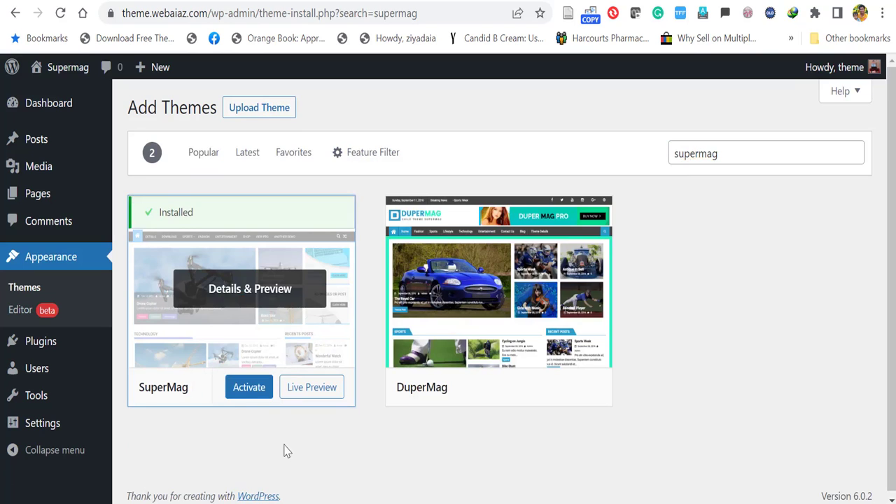
click(239, 396)
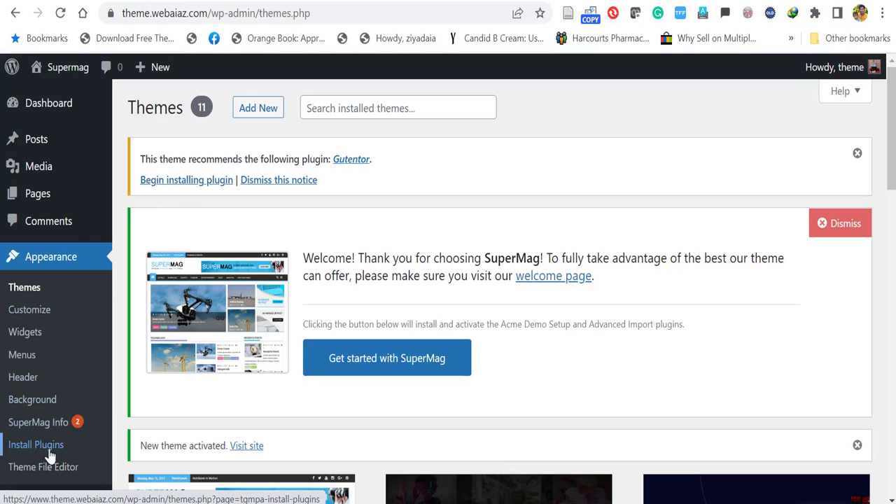
- Install and activate the recommended Gutentor plugin for the theme
click(174, 183)
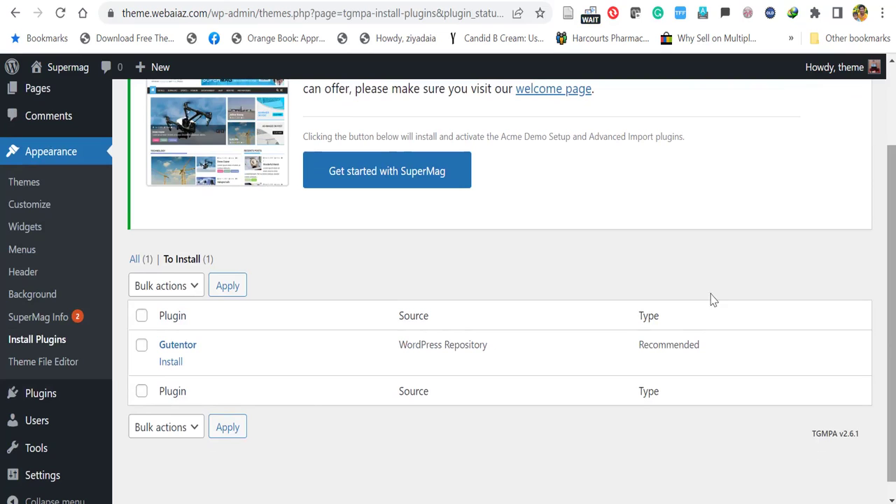
click(171, 364)
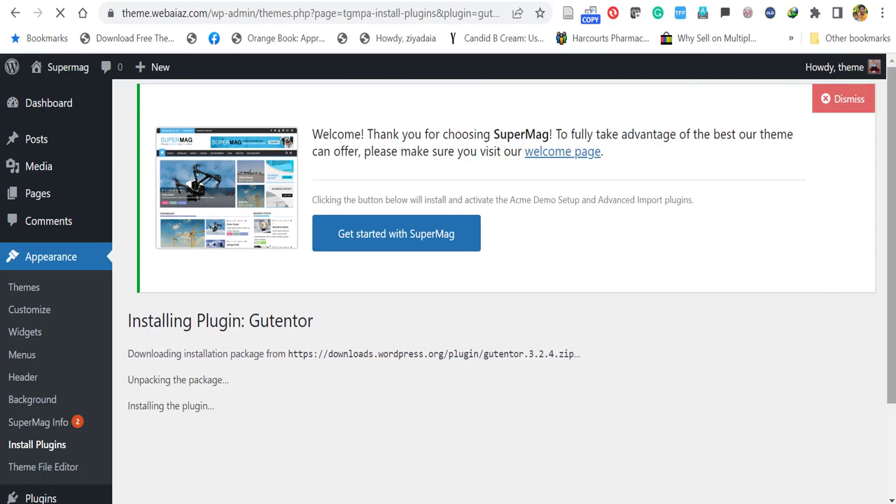
scroll(439, 423, down, 1)
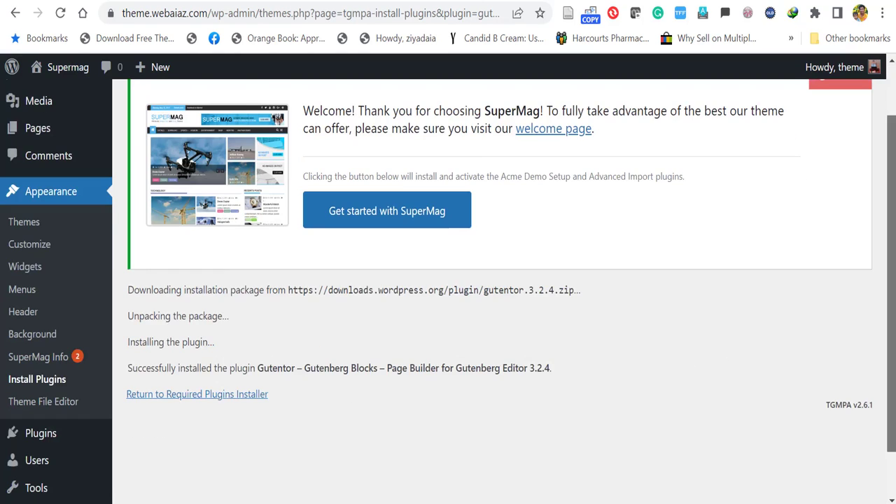
click(209, 395)
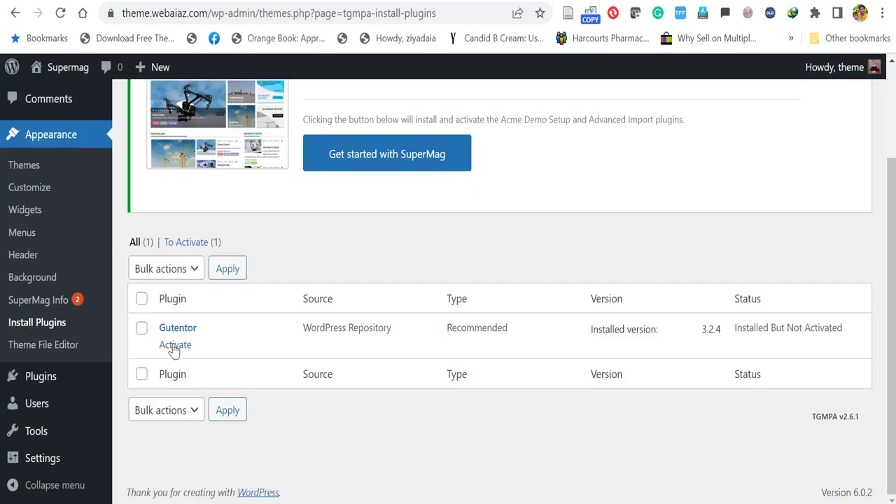
click(174, 345)
scroll(448, 280, down, 1)
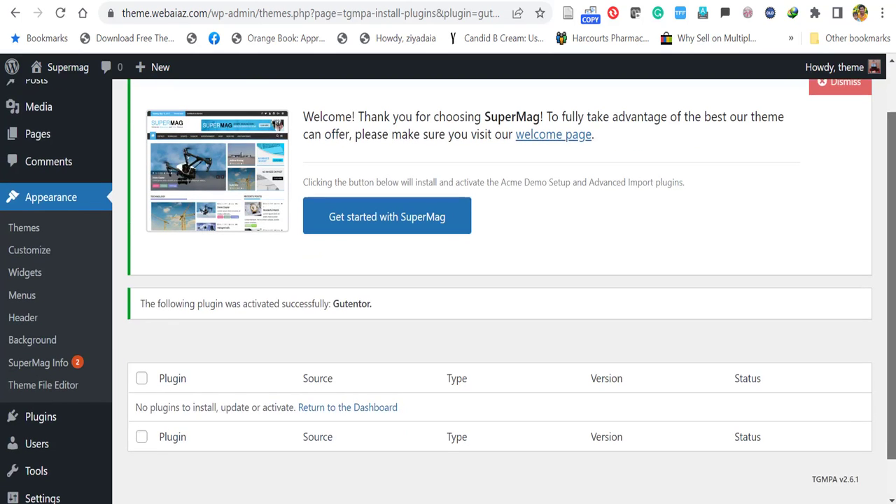
- Get started with SuperMag's starter templates by installing the Acme Demo Setup and Advanced Import plugins
scroll(448, 291, down, 1)
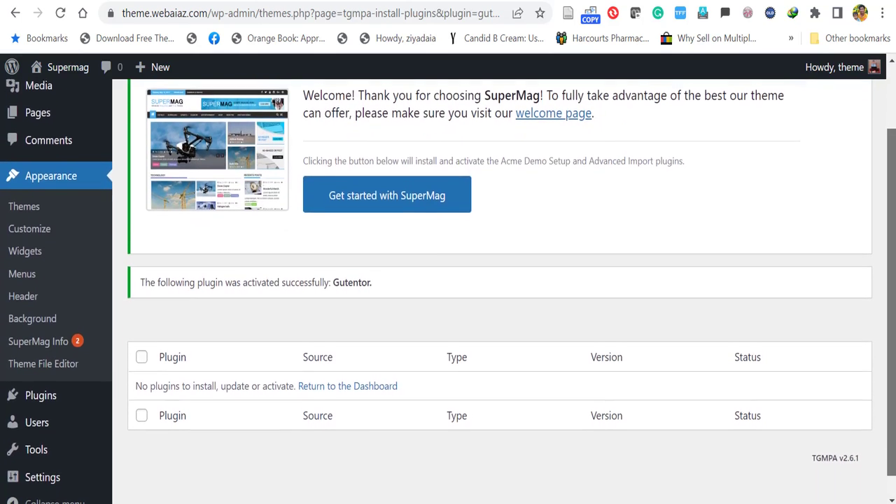
scroll(621, 203, up, 1)
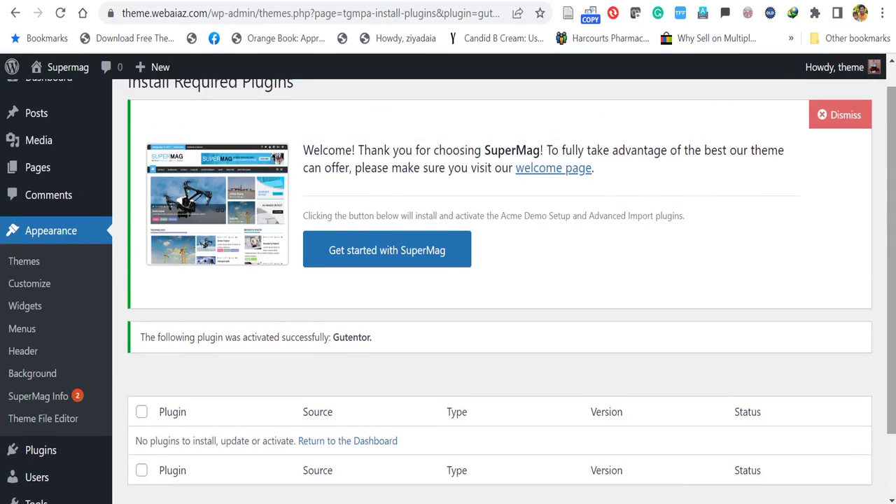
click(387, 255)
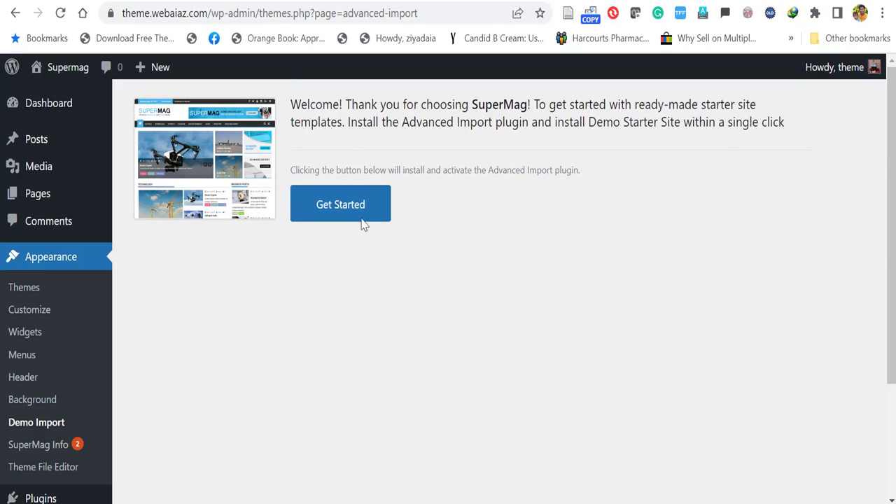
click(340, 209)
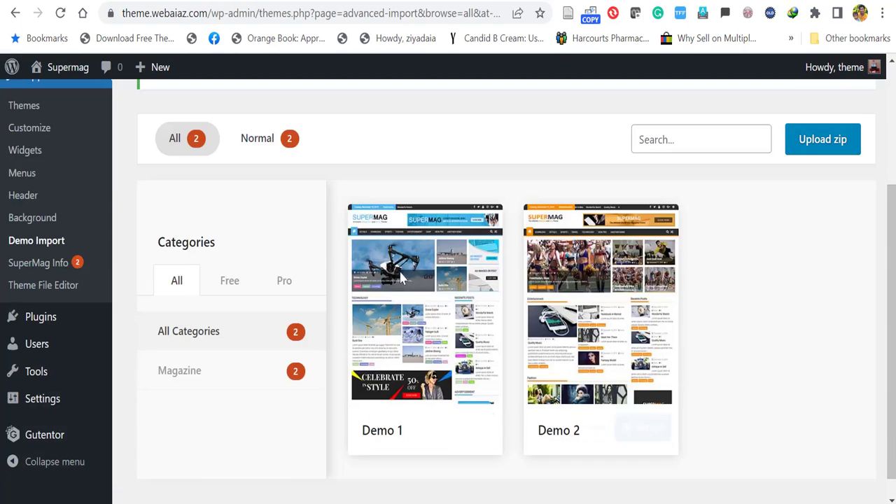
- Import the Demo 1 starter site with its required plugins and confirm the import
mouse_move(381, 248)
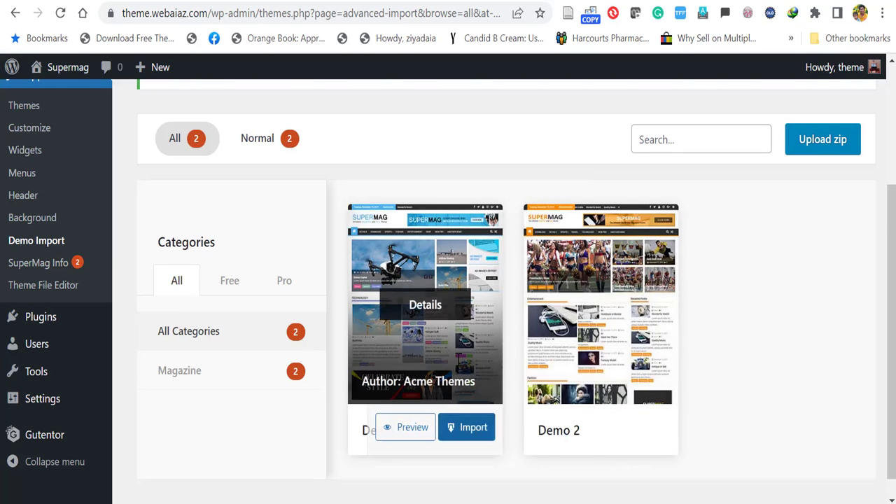
click(464, 429)
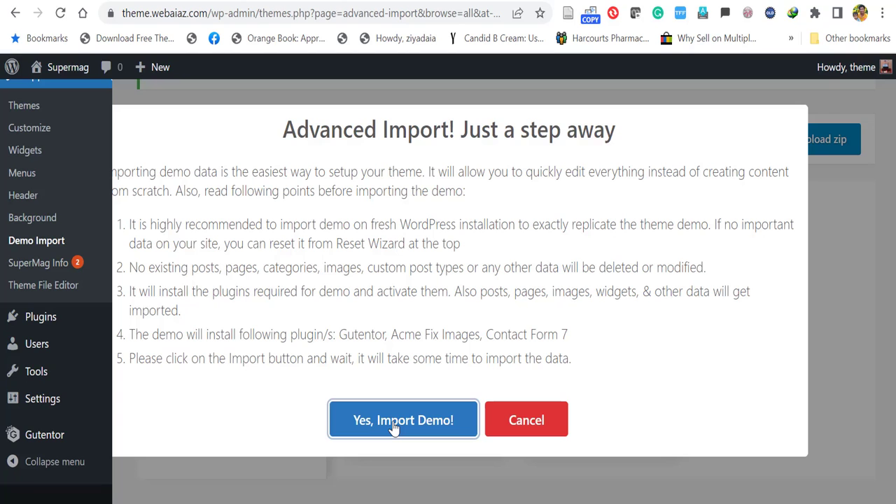
click(393, 424)
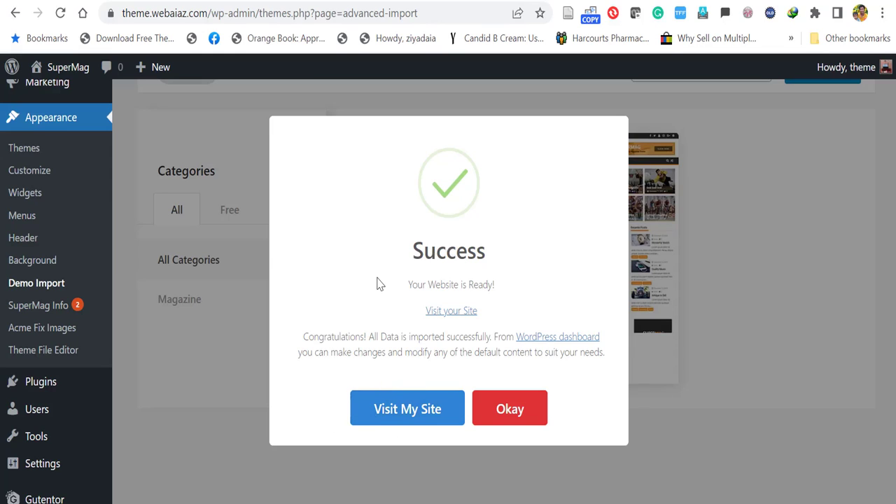
- Visit the site with the imported demo and open its Shop page from the second Shop entry
click(414, 410)
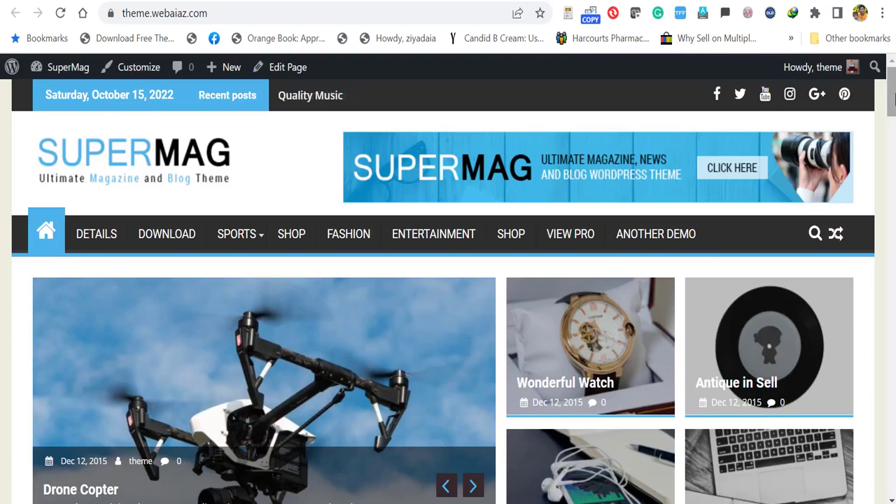
drag(892, 102, 891, 62)
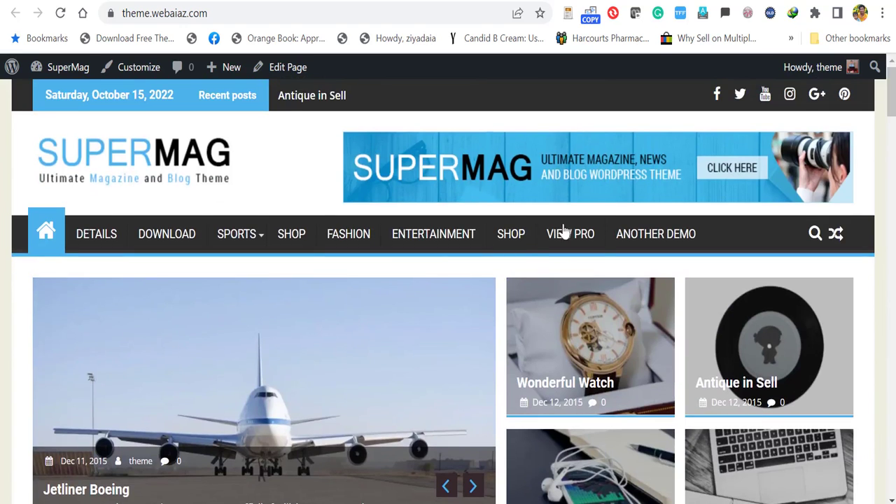
click(512, 236)
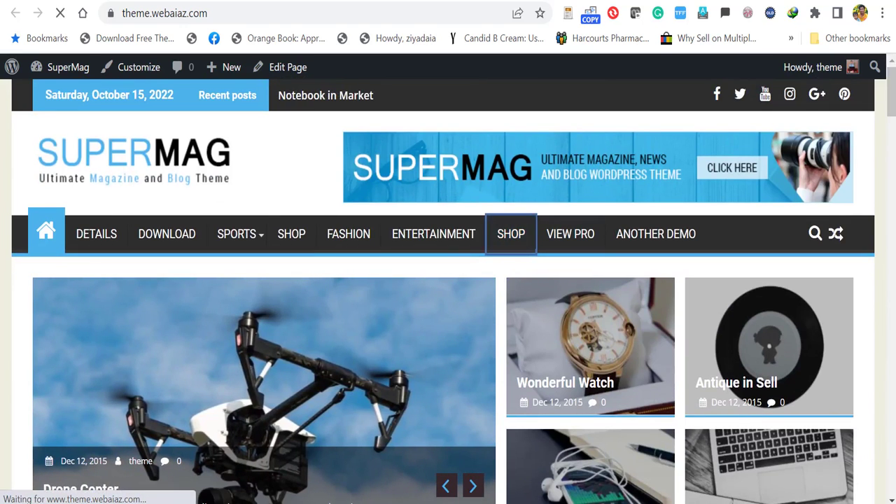
- Look over the products on the demo site's Shop page and the contents of the WordPress dashboard
scroll(512, 236, down, 2)
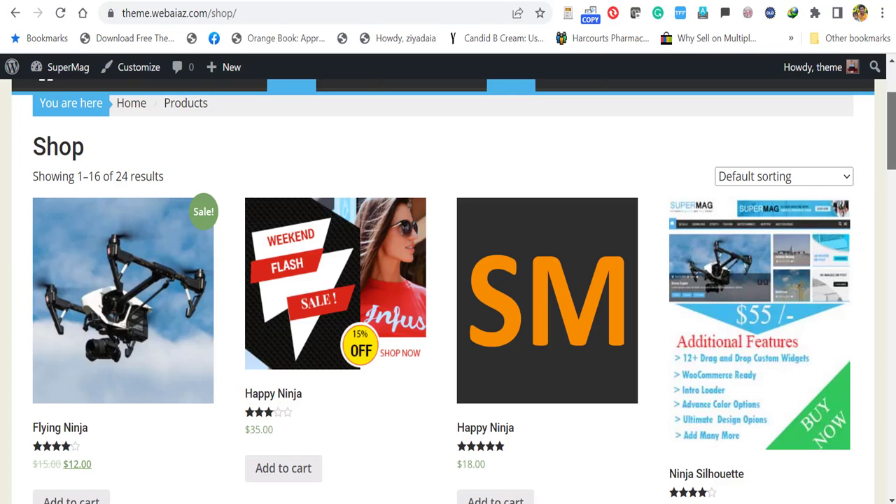
scroll(448, 297, down, 4)
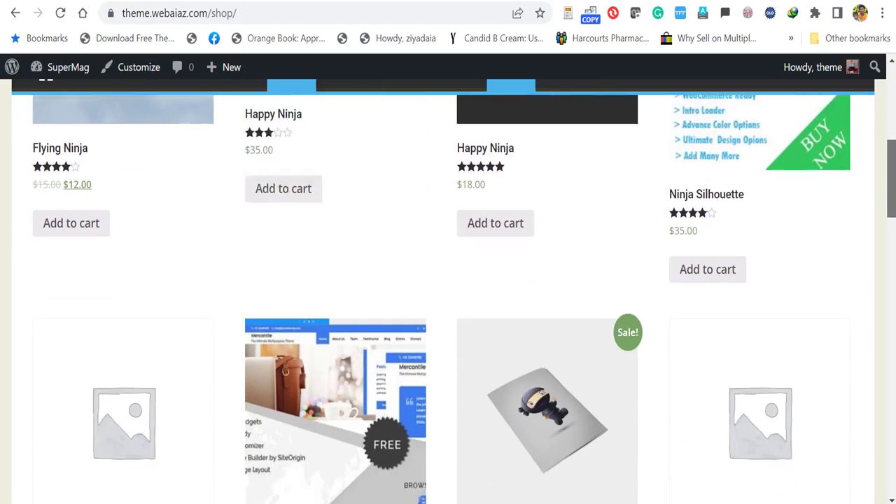
scroll(448, 297, down, 3)
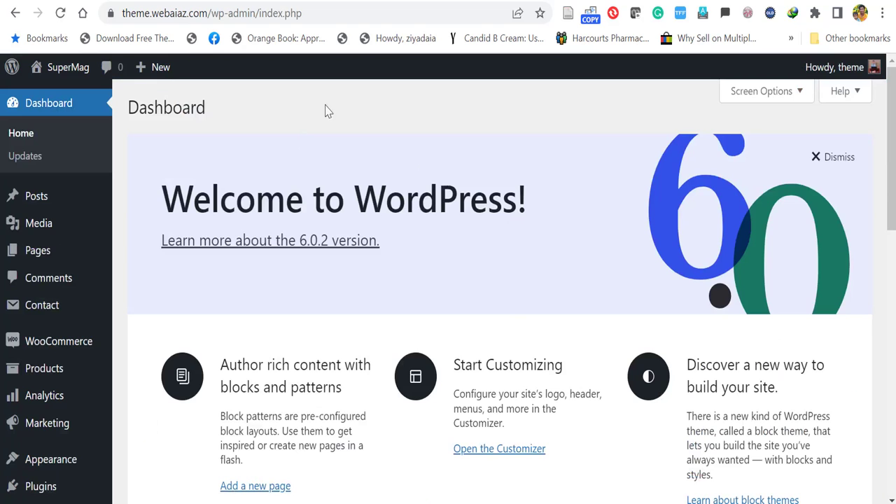
scroll(847, 160, down, 10)
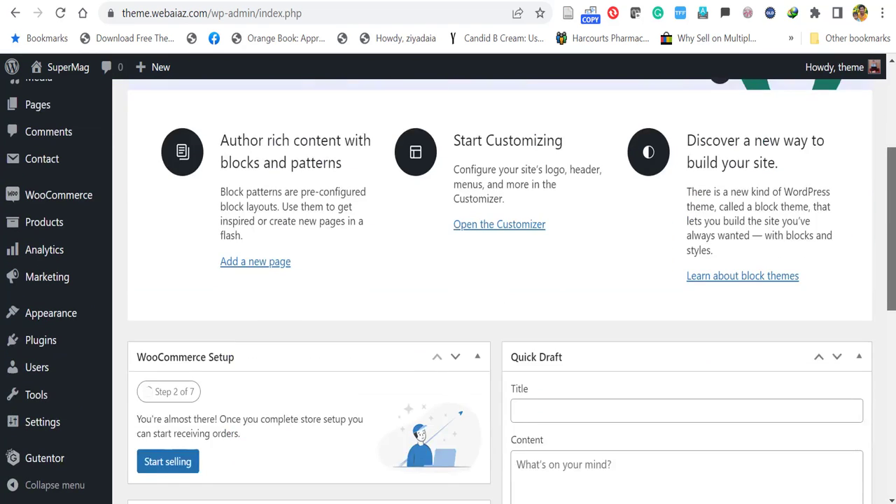
scroll(847, 160, up, 10)
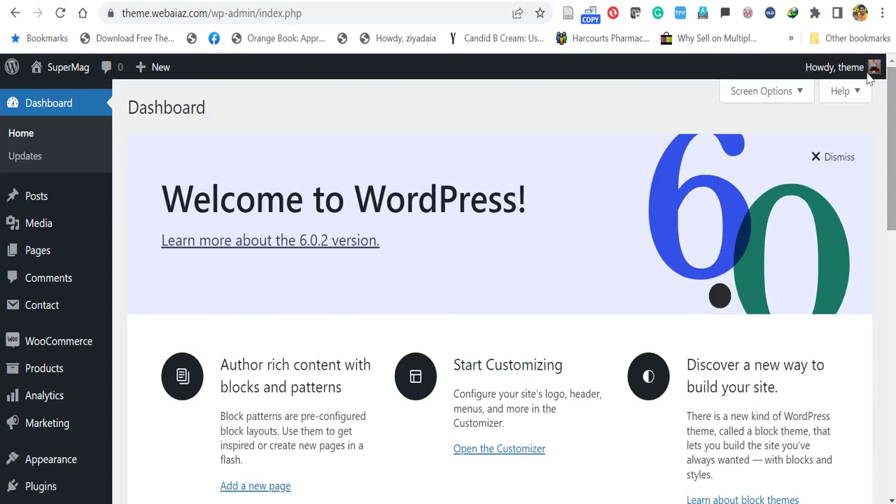
- Open the theme customizer from the live site and look through the Site Identity settings
click(63, 70)
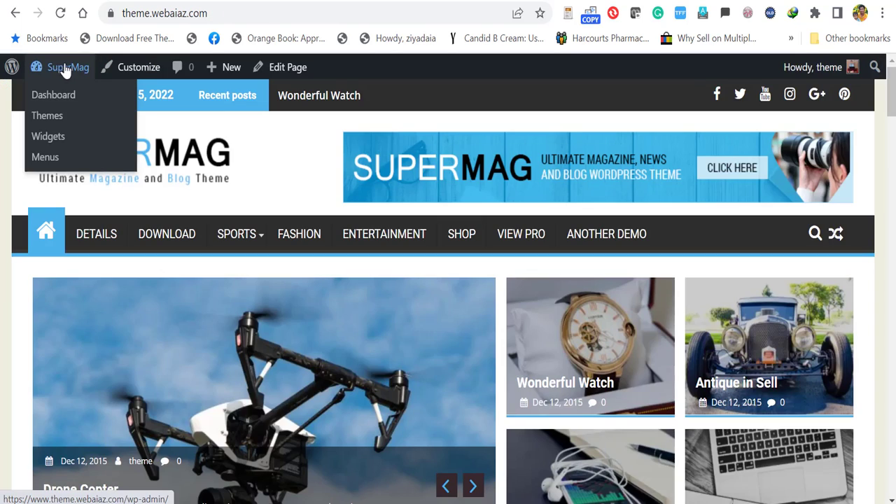
click(131, 66)
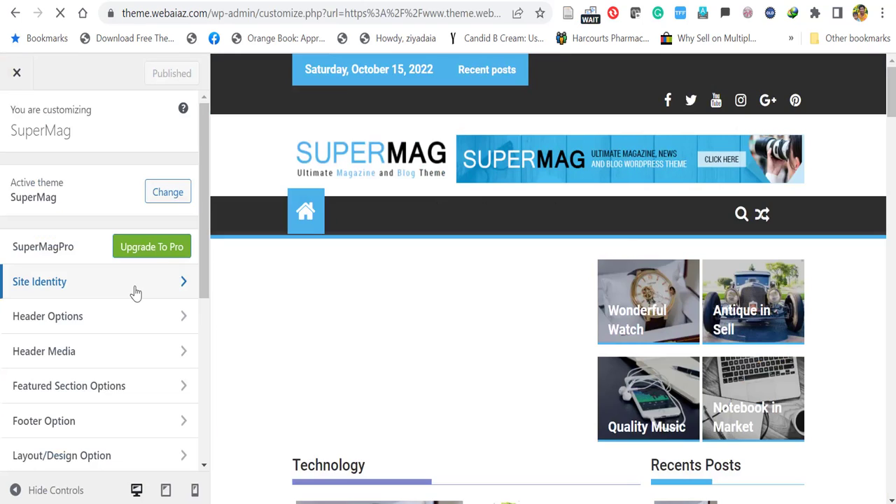
click(134, 291)
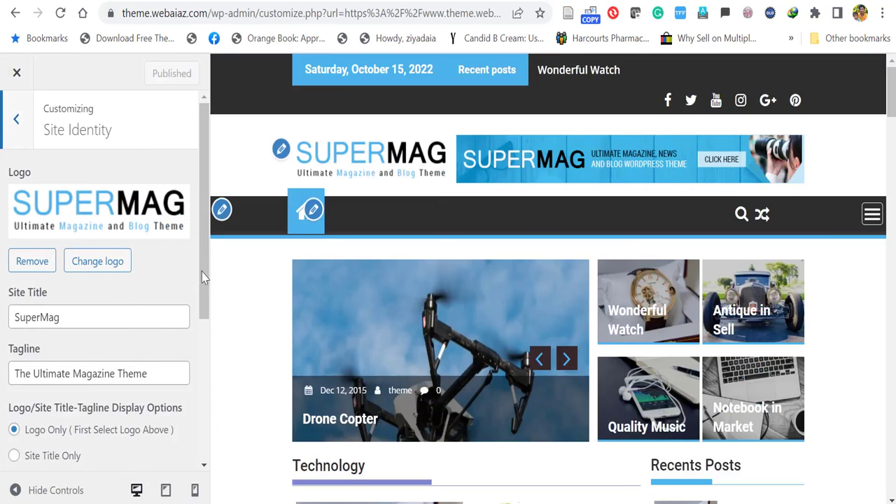
scroll(202, 277, down, 1)
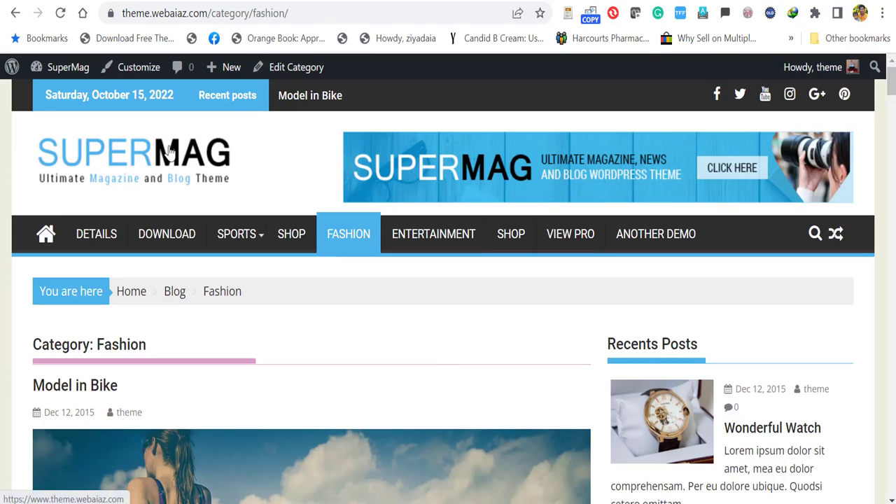
- Return to the WordPress dashboard and open the theme customizer from there to review its option sections
mouse_move(56, 89)
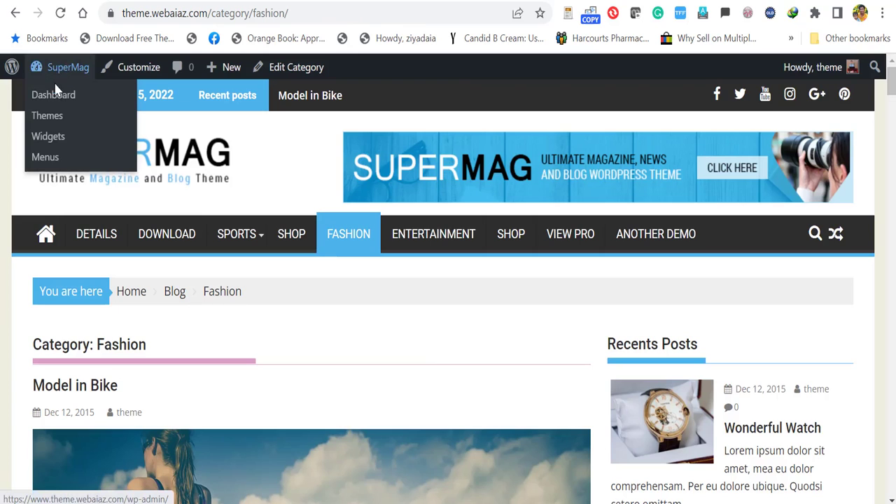
click(49, 98)
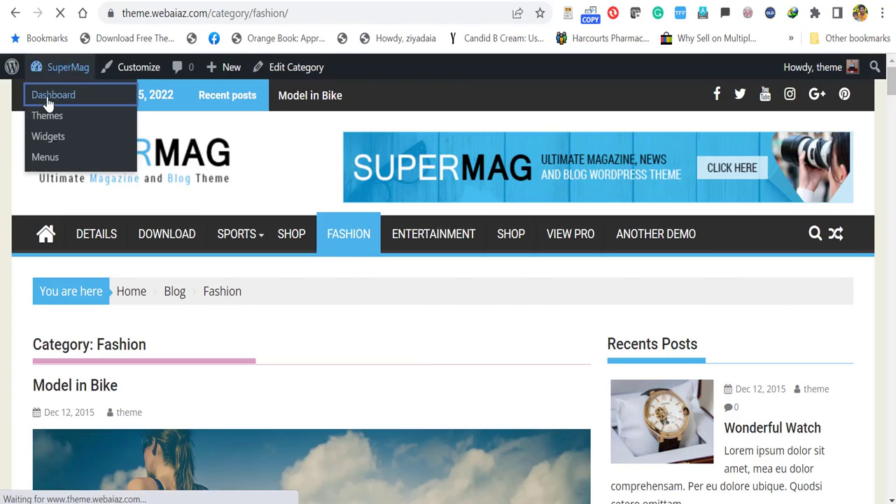
scroll(451, 291, down, 1)
right_click(666, 202)
click(71, 413)
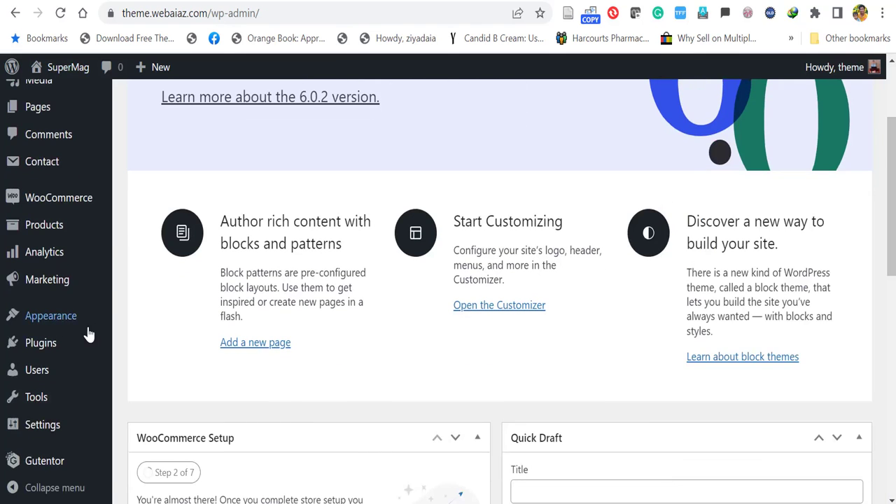
mouse_move(56, 318)
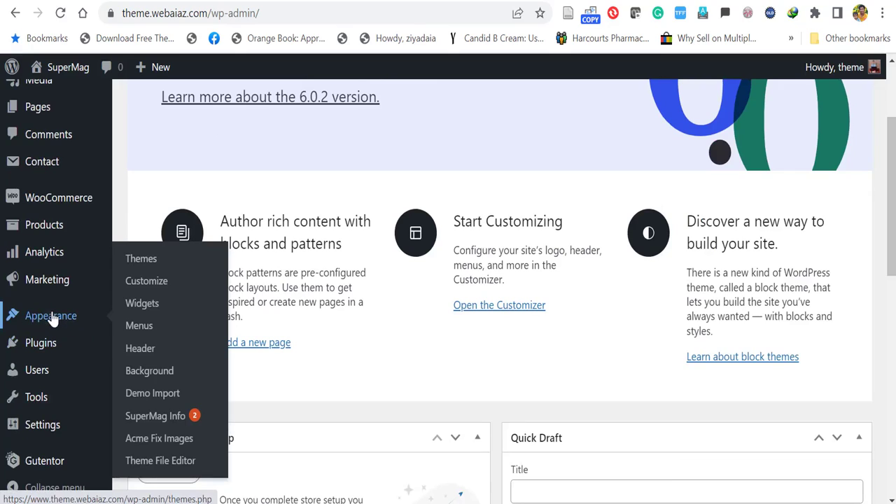
click(163, 282)
drag(208, 249, 210, 217)
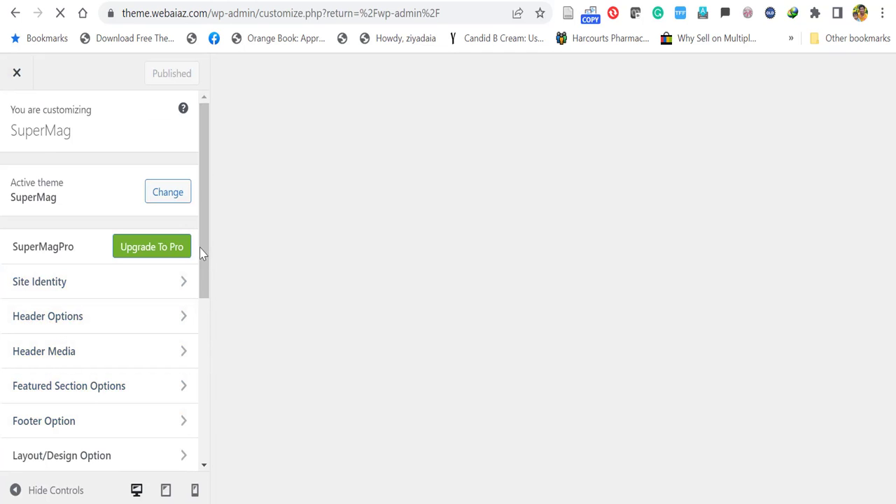
drag(202, 276, 233, 238)
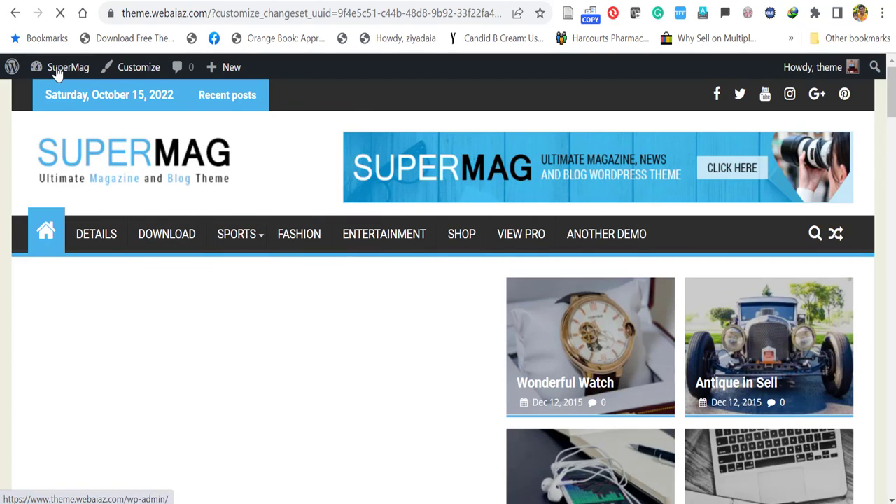
- Go back to the dashboard and open the Primary Menu structure for editing
mouse_move(58, 73)
click(54, 98)
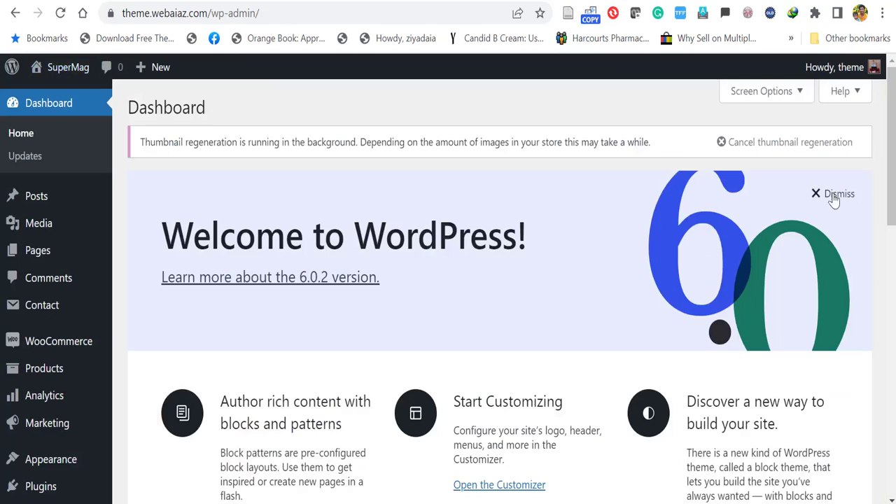
scroll(490, 280, down, 2)
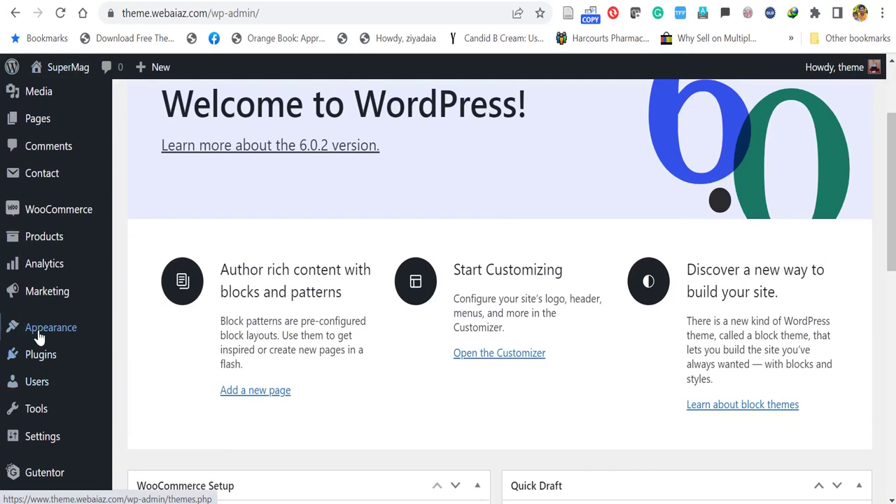
mouse_move(37, 336)
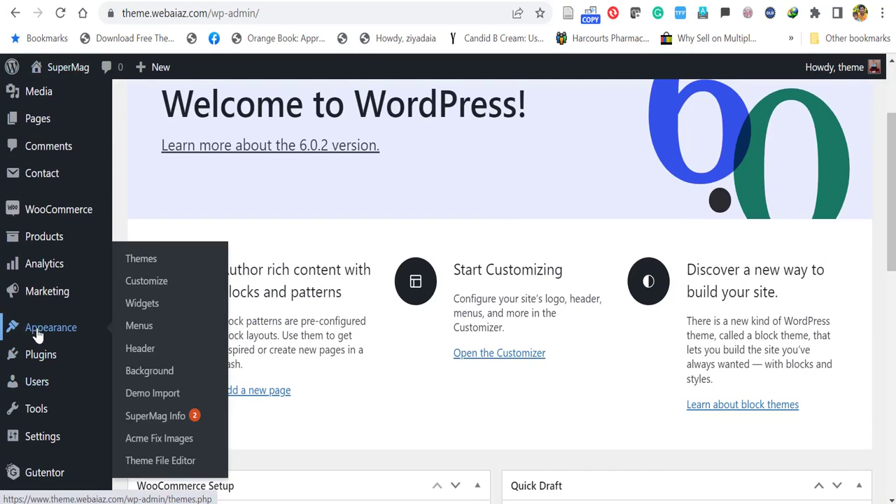
click(138, 330)
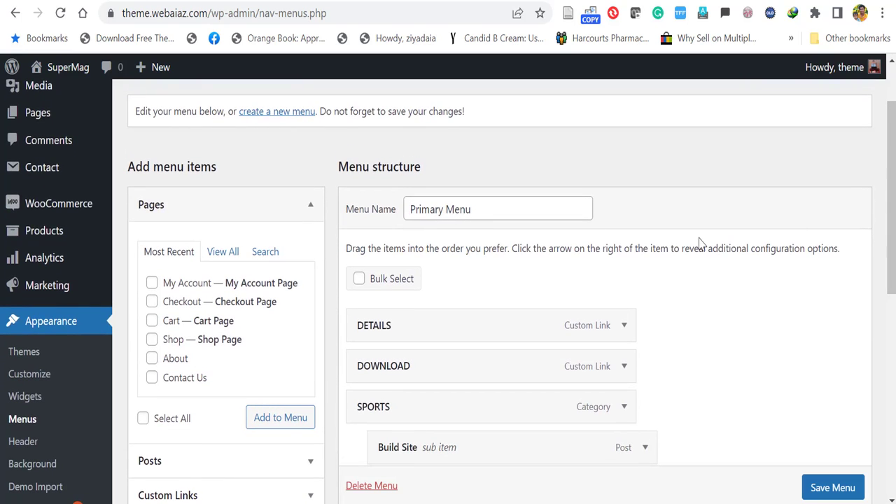
drag(891, 203, 892, 255)
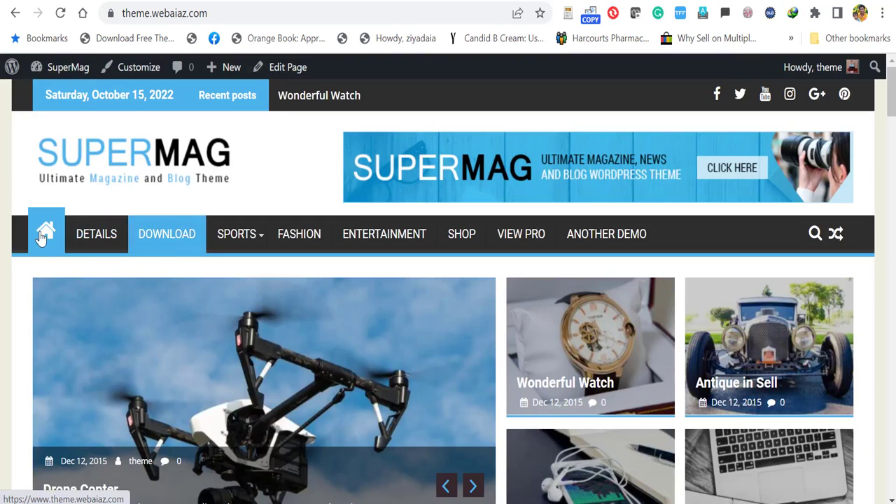
- Remove the DETAILS and DOWNLOAD items from the Primary Menu and move FASHION and ENTERTAINMENT above SPORTS
mouse_move(234, 238)
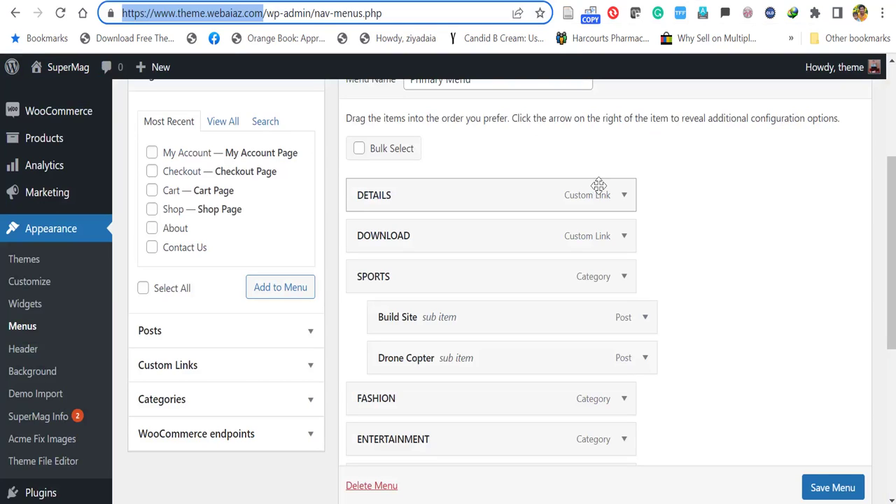
click(625, 196)
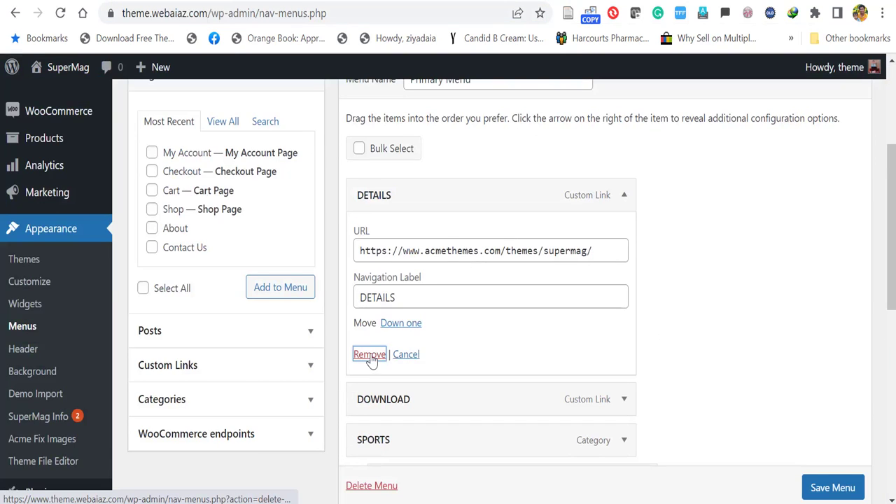
click(370, 354)
click(621, 205)
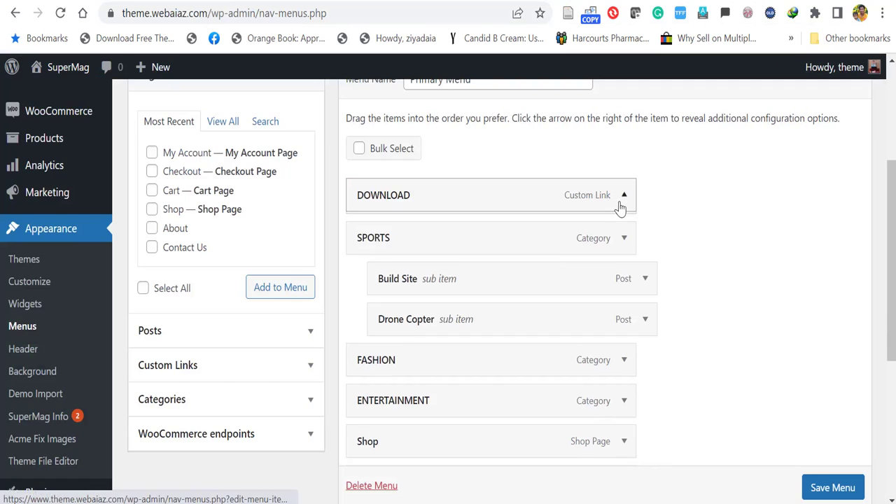
click(370, 355)
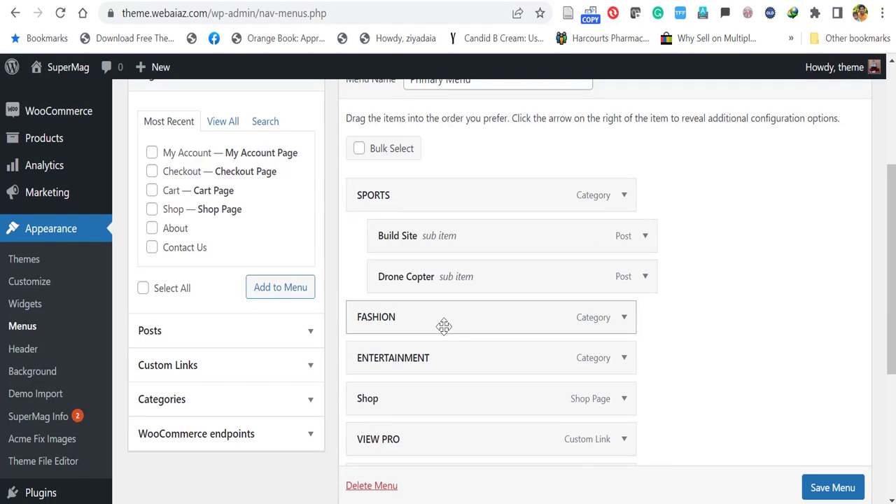
drag(440, 280, 438, 202)
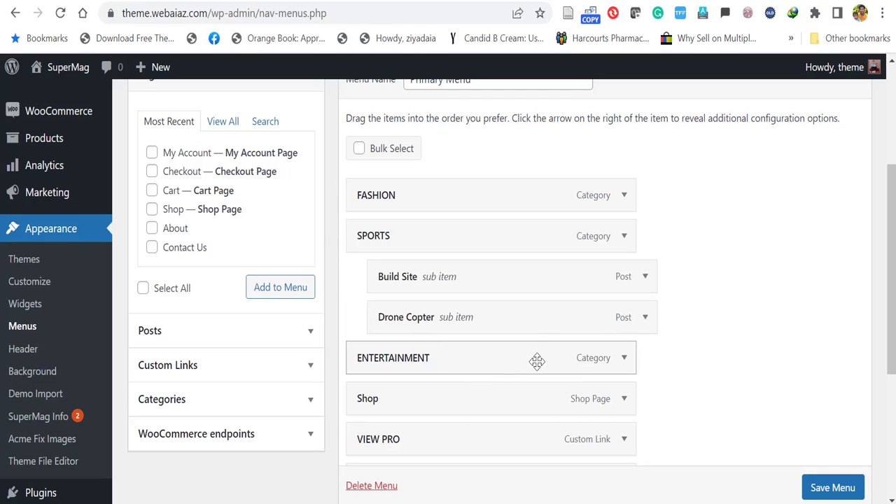
drag(537, 361, 530, 235)
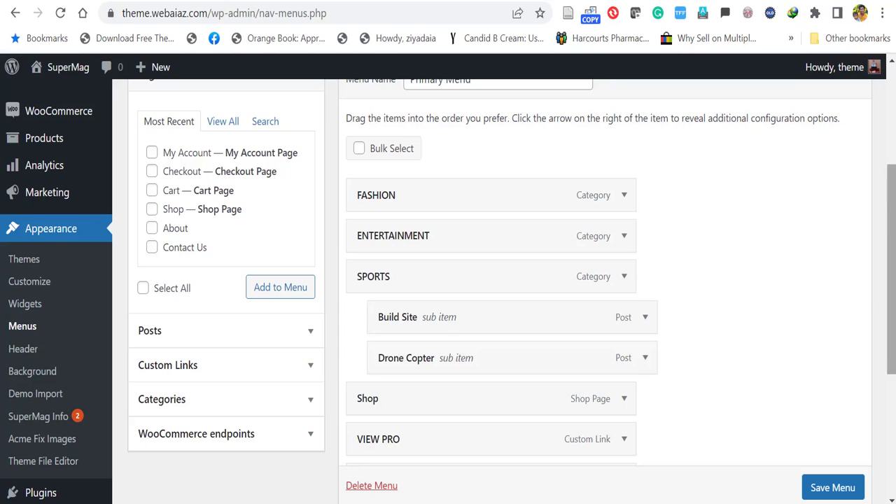
- Remove the VIEW PRO and Another Demo custom links from the Primary Menu
scroll(628, 406, down, 2)
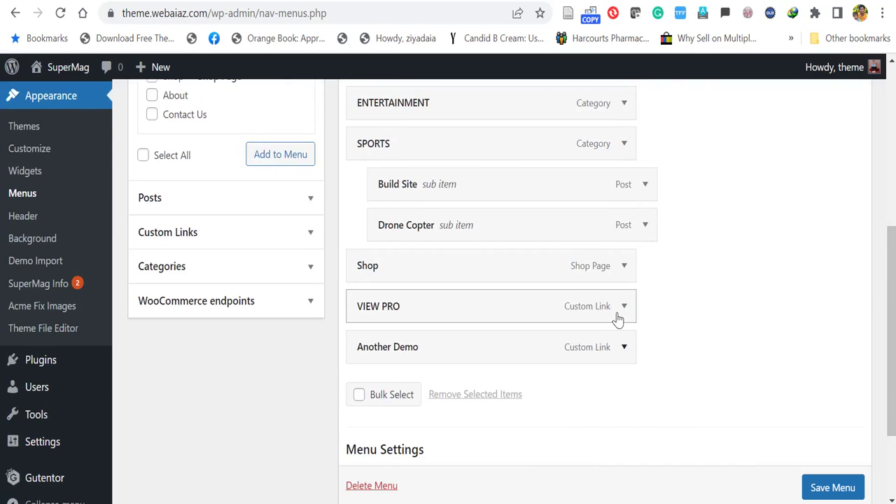
click(624, 308)
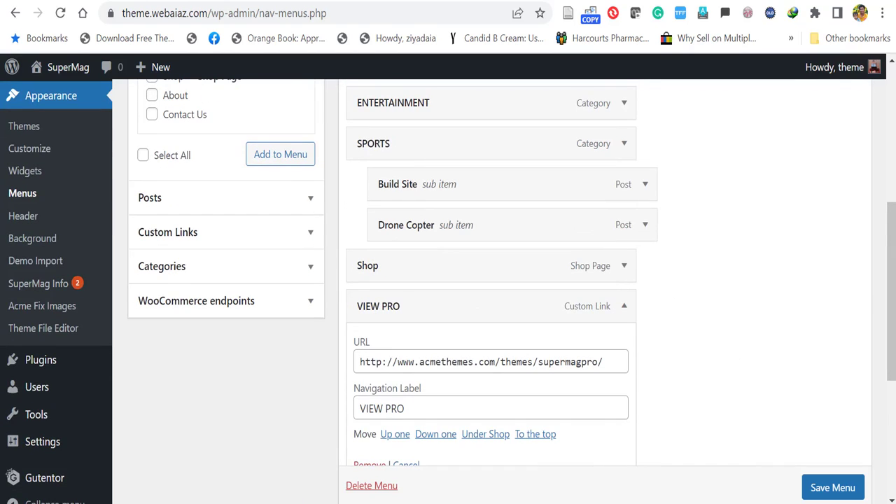
scroll(509, 356, down, 2)
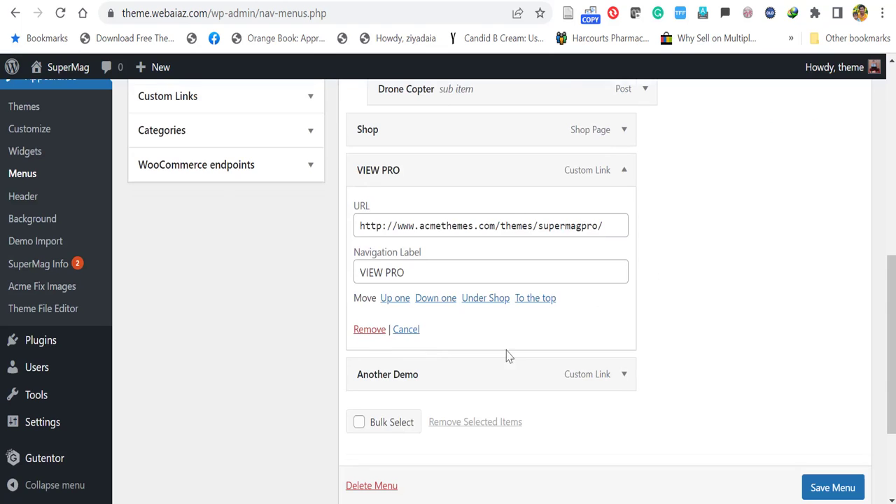
click(369, 332)
click(624, 221)
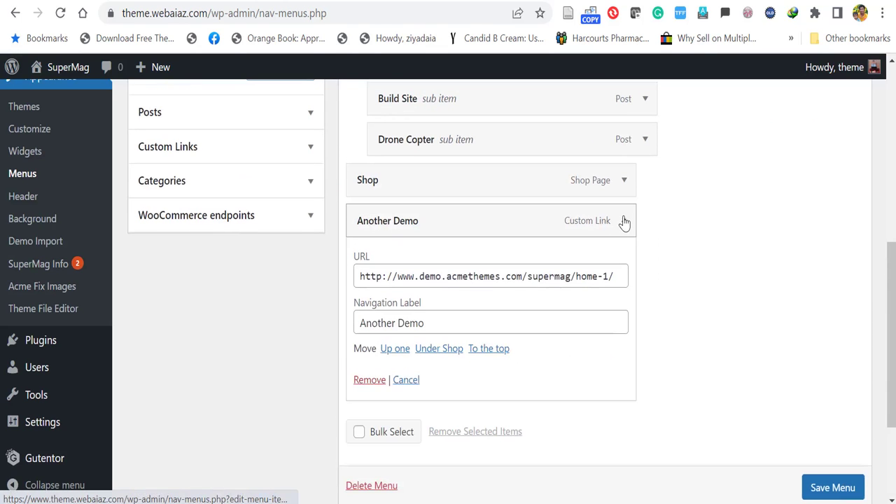
click(368, 378)
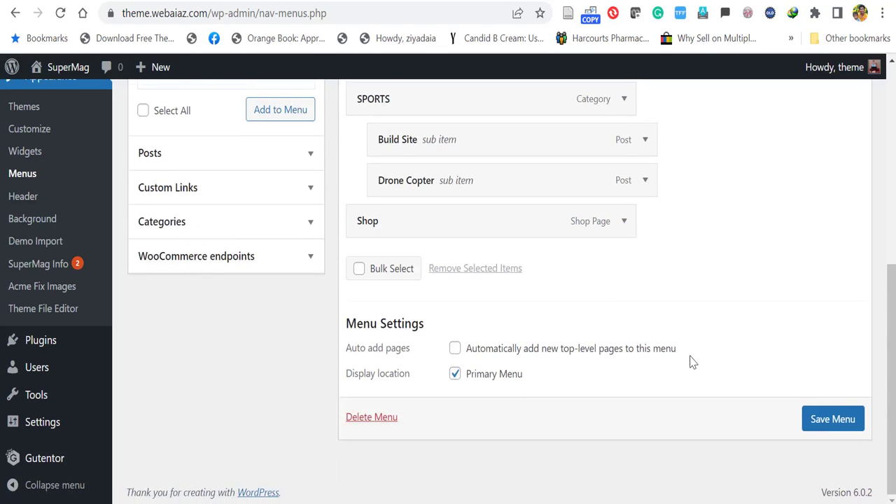
- Save the Primary Menu and reload the site's home page to check its navigation bar
click(803, 427)
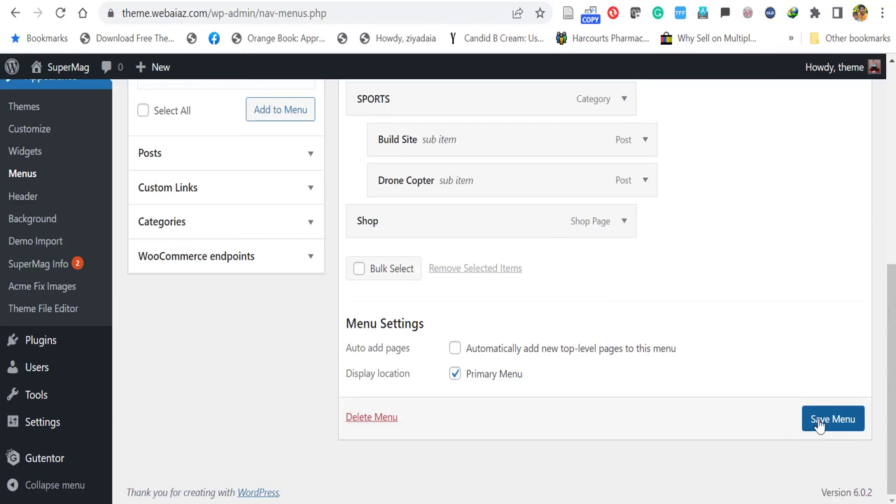
key(ctrl+Tab)
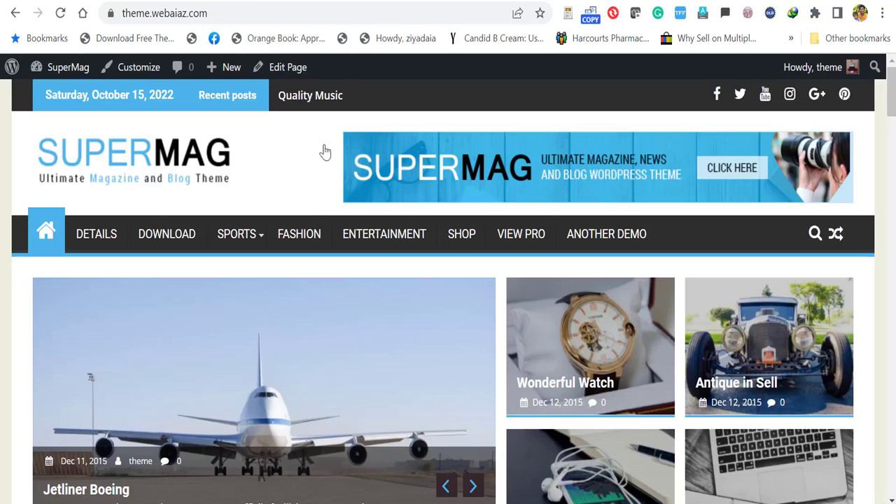
click(60, 13)
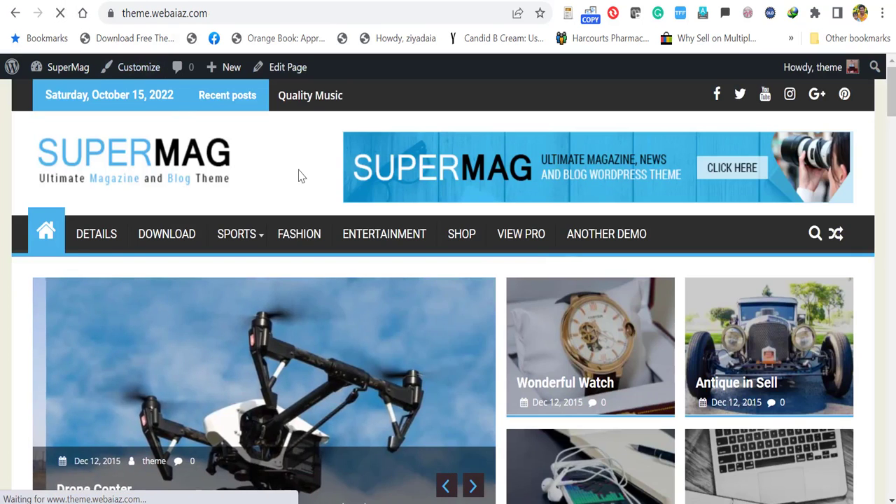